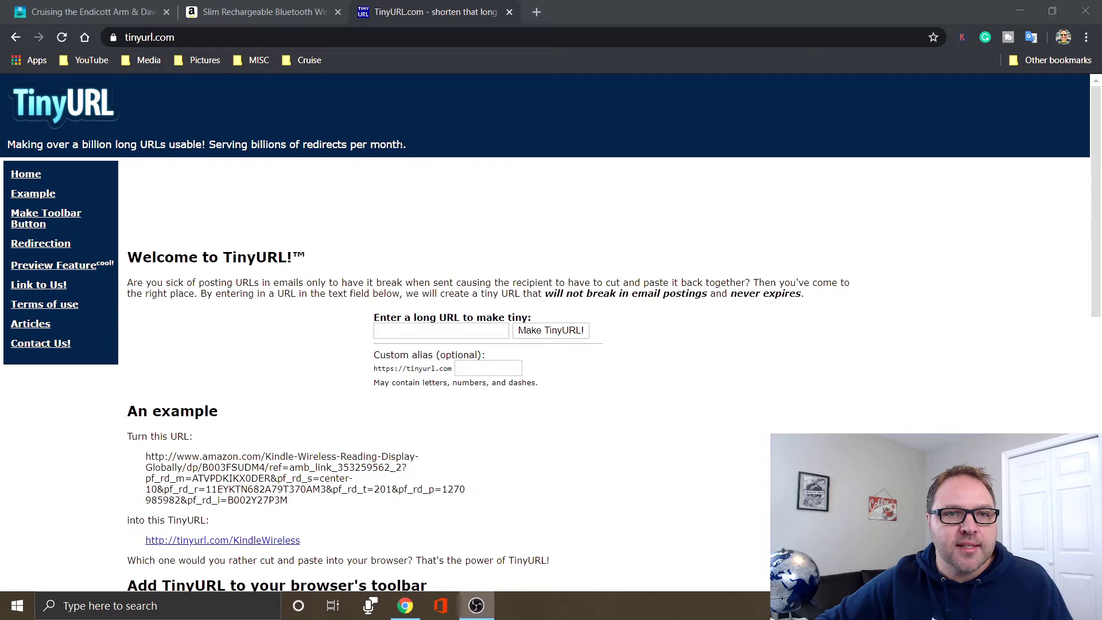
- Copy the Slim Rechargeable Bluetooth mouse page URL from Amazon's address bar, then return to TinyURL
left_click(284, 10)
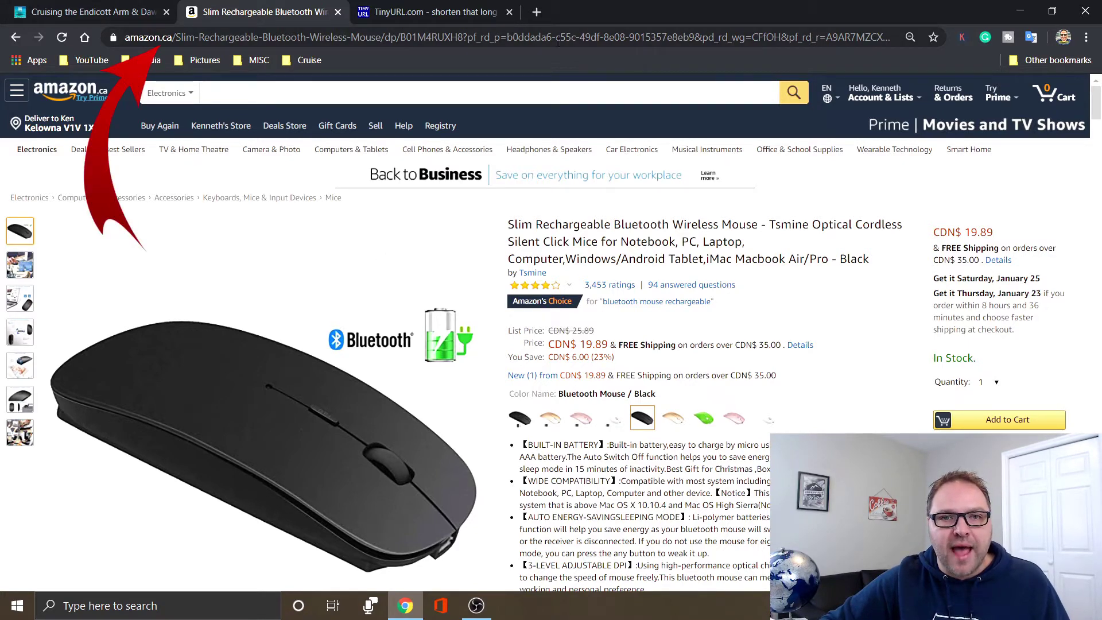
left_click(513, 38)
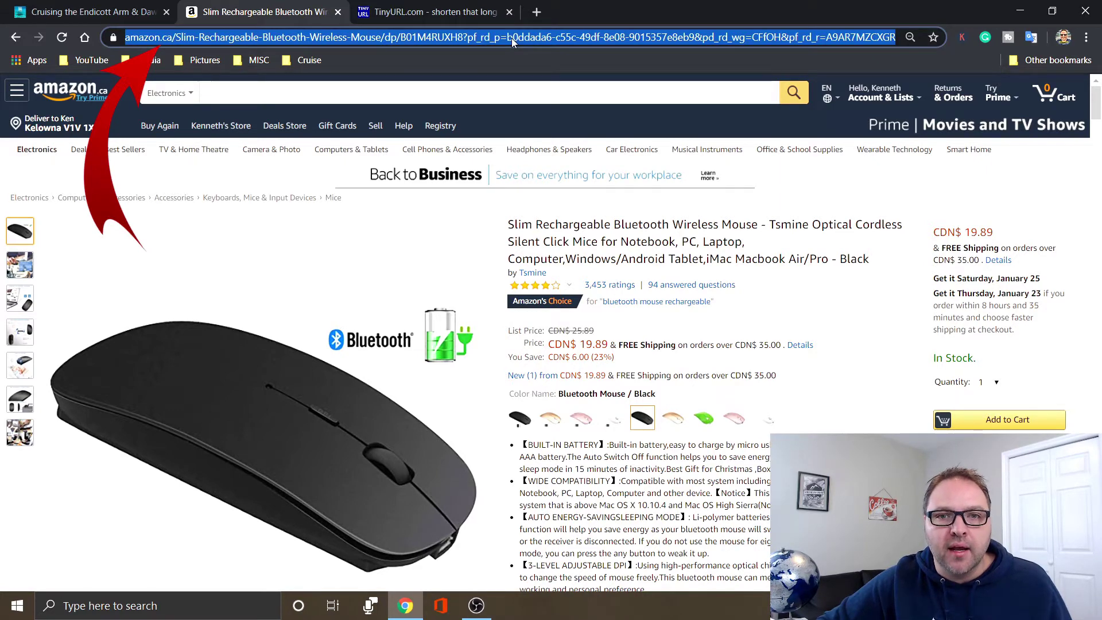
right_click(511, 38)
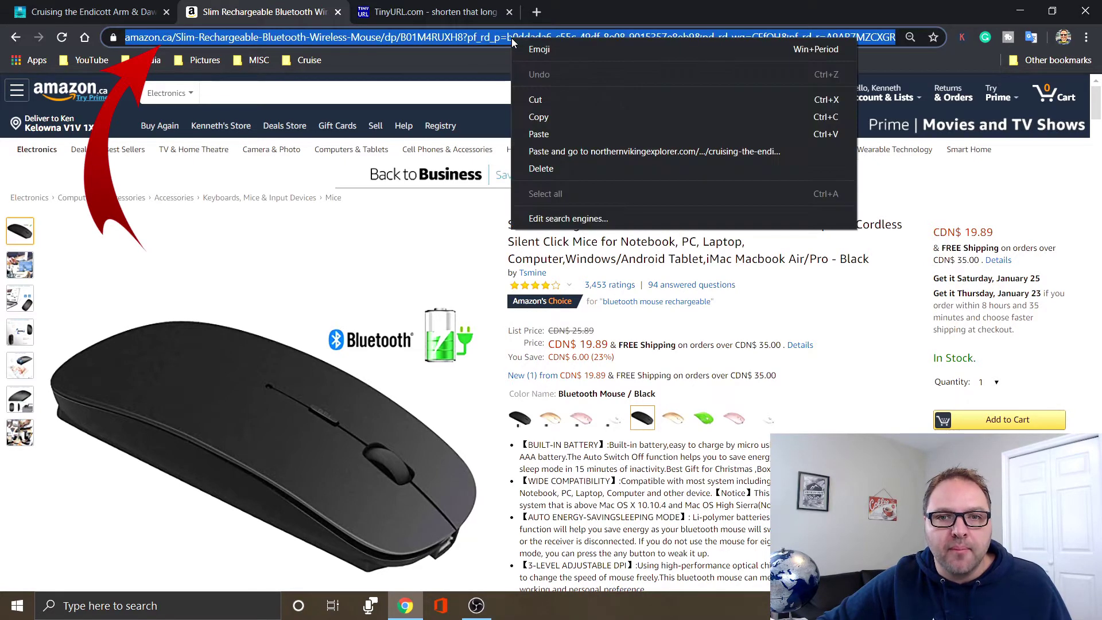
left_click(549, 116)
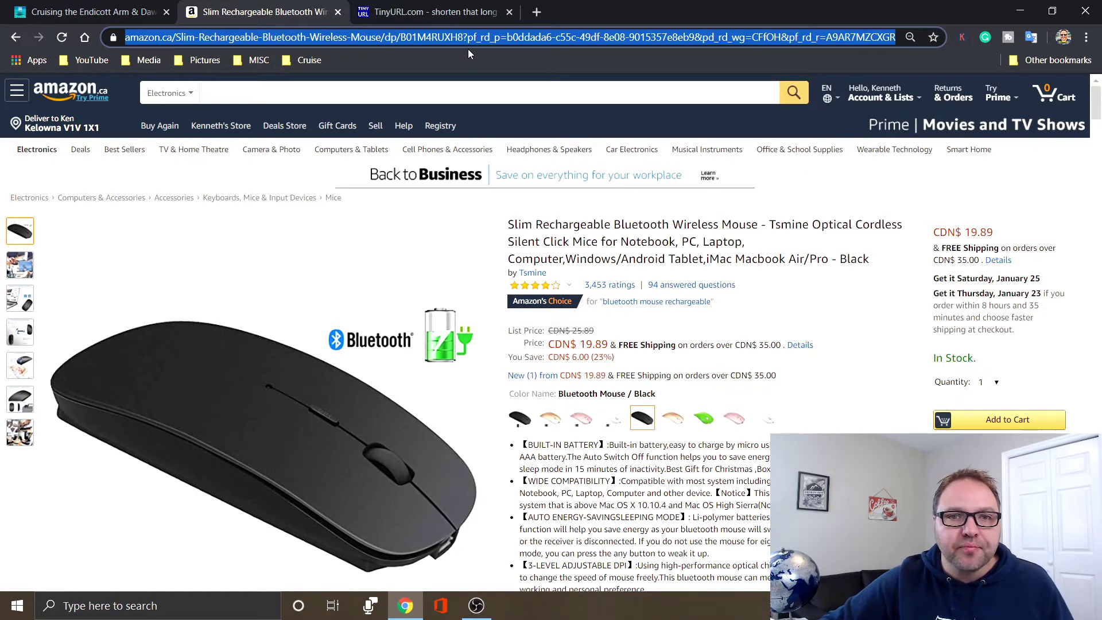
left_click(425, 16)
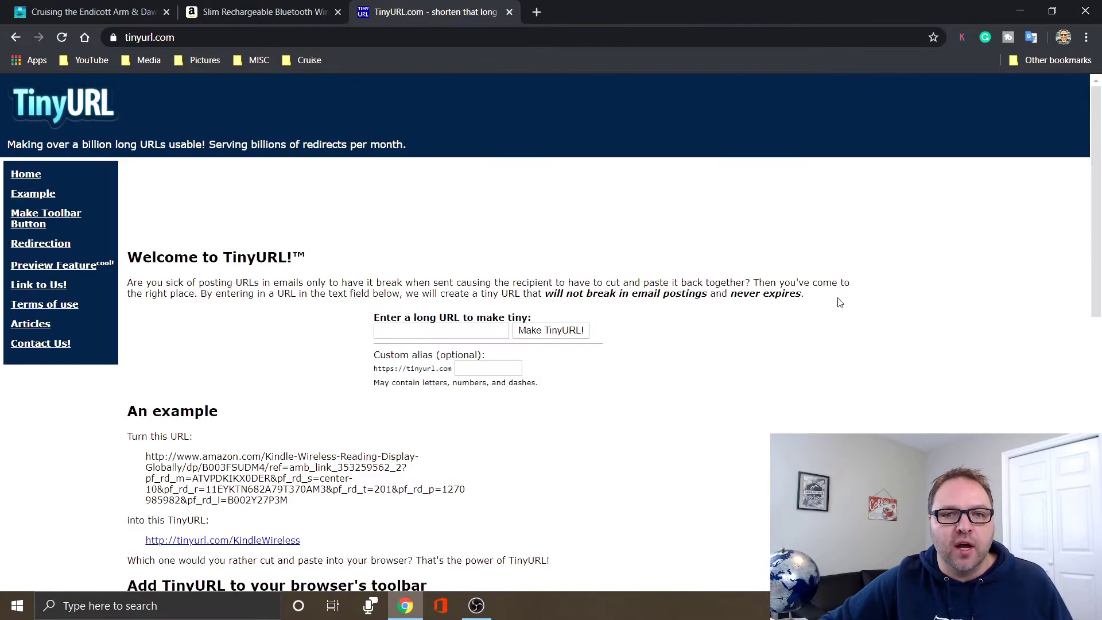
scroll(840, 303, "down", 3)
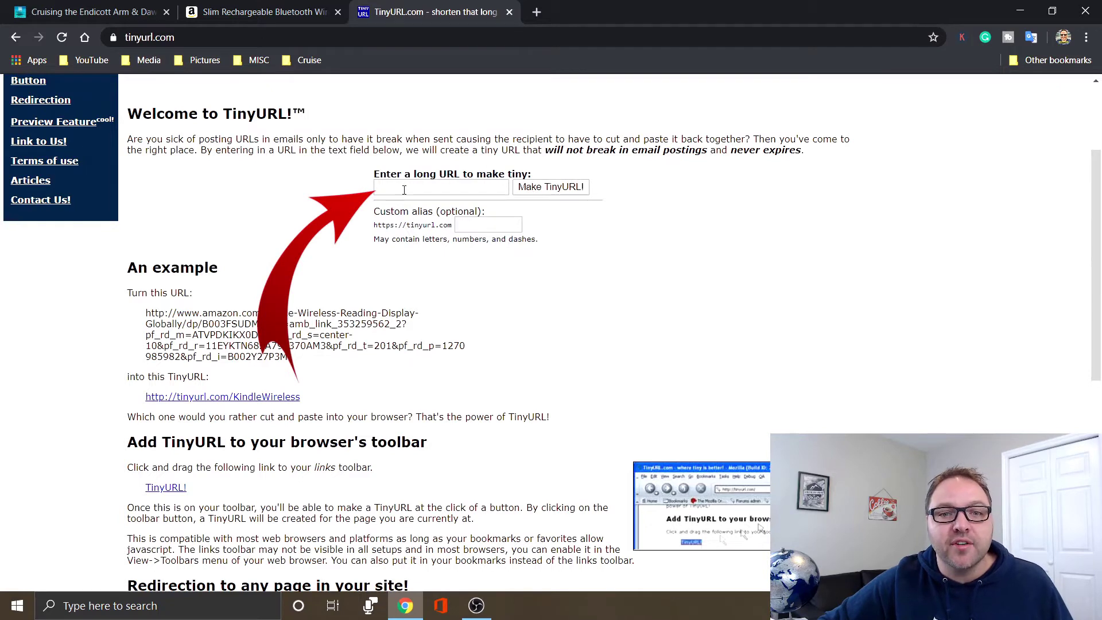
left_click(481, 184)
right_click(481, 185)
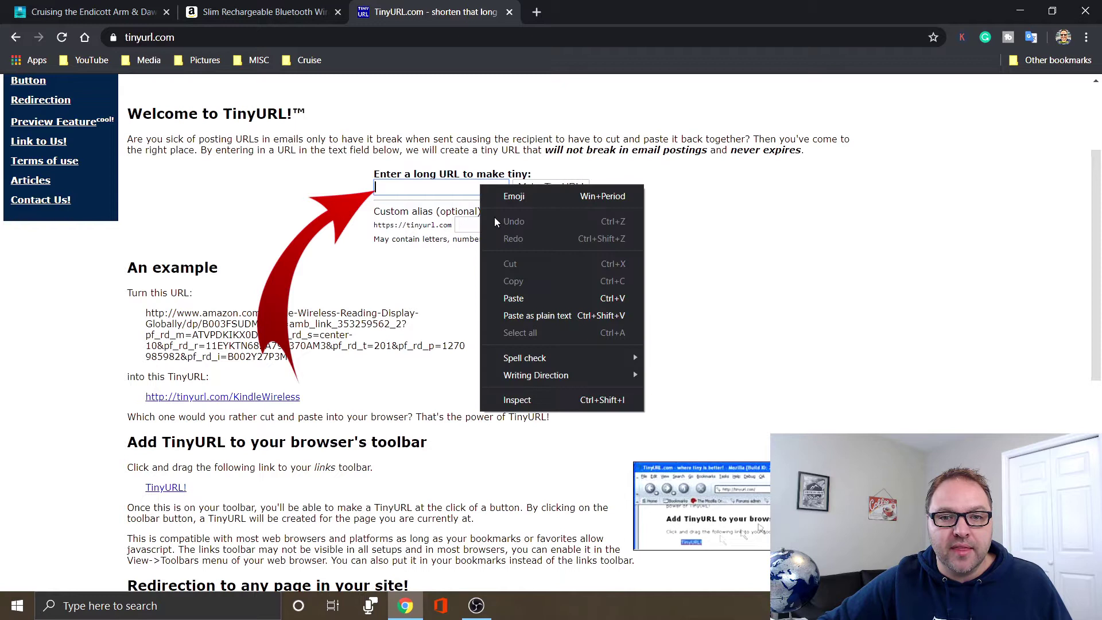
left_click(526, 292)
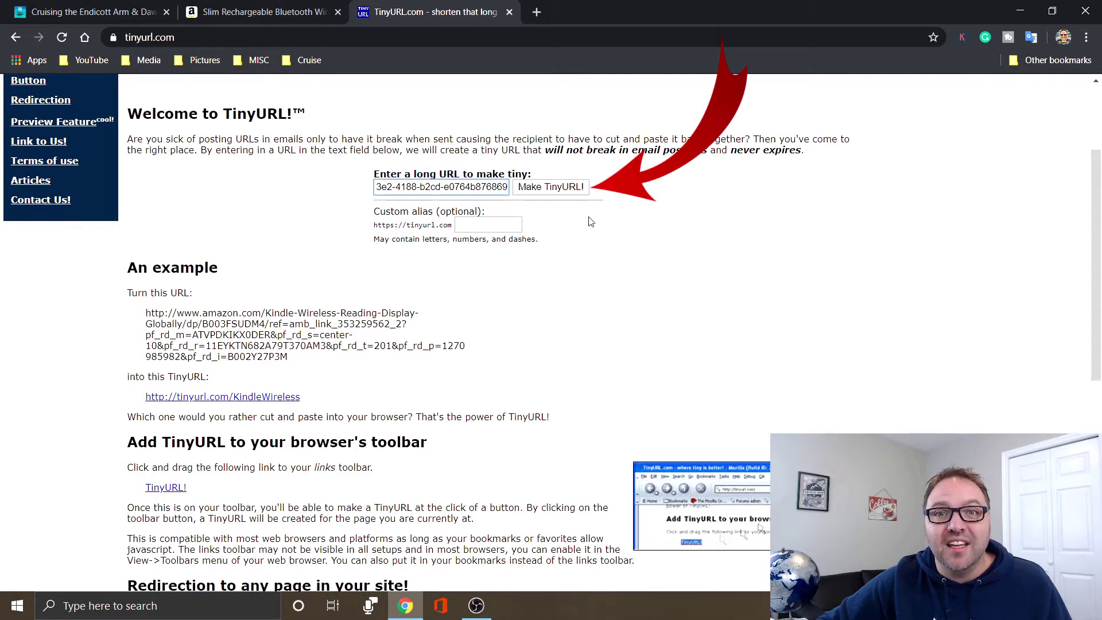
left_click(554, 187)
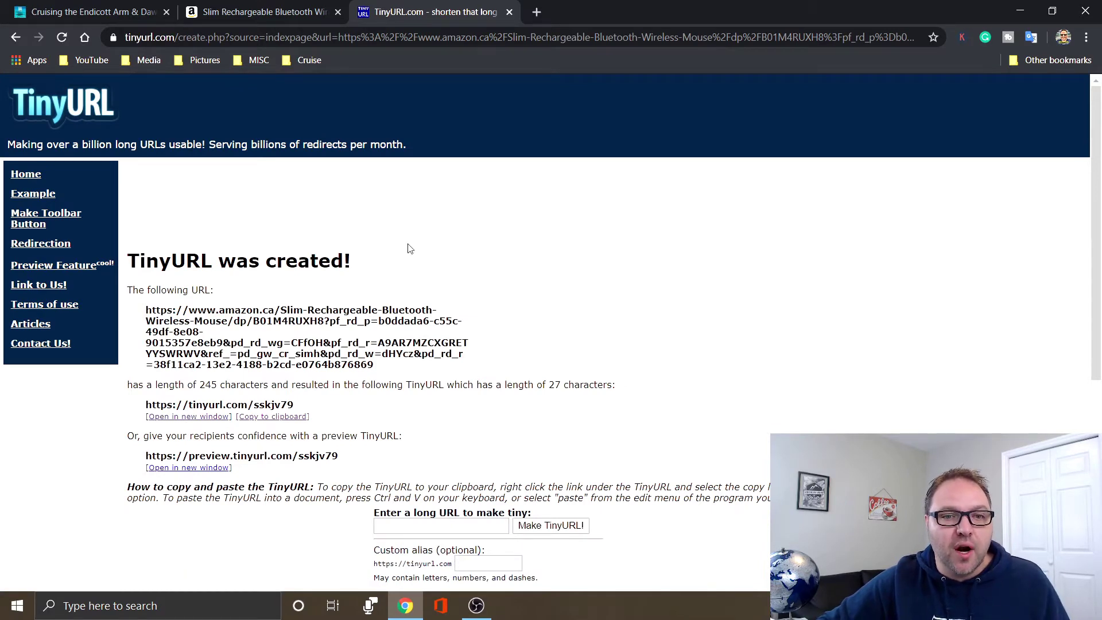
scroll(410, 248, "down", 3)
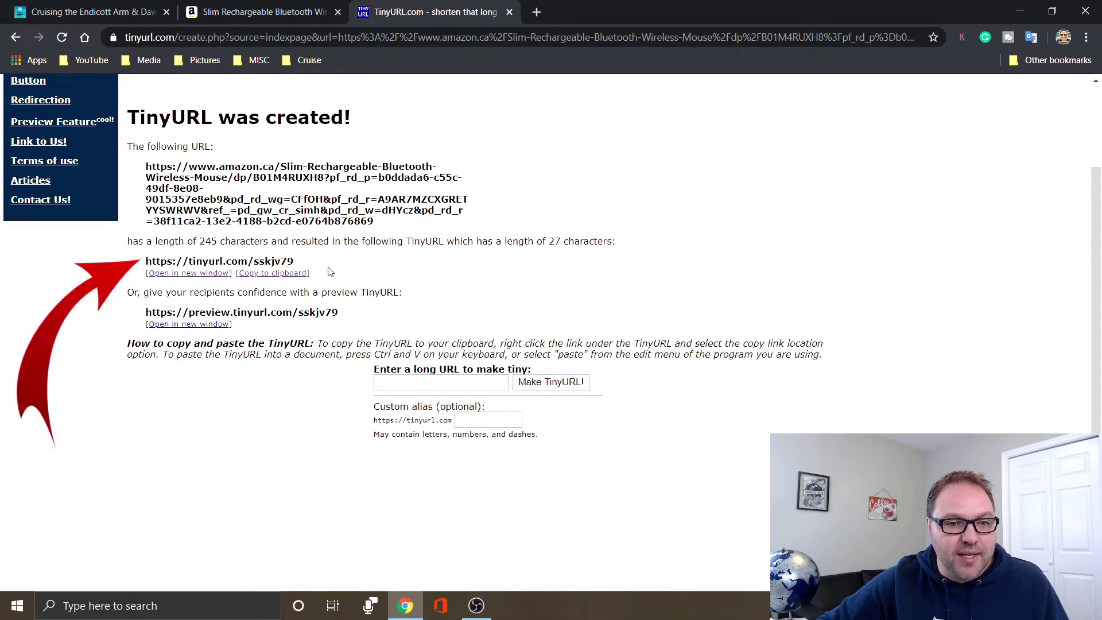
left_click(284, 280)
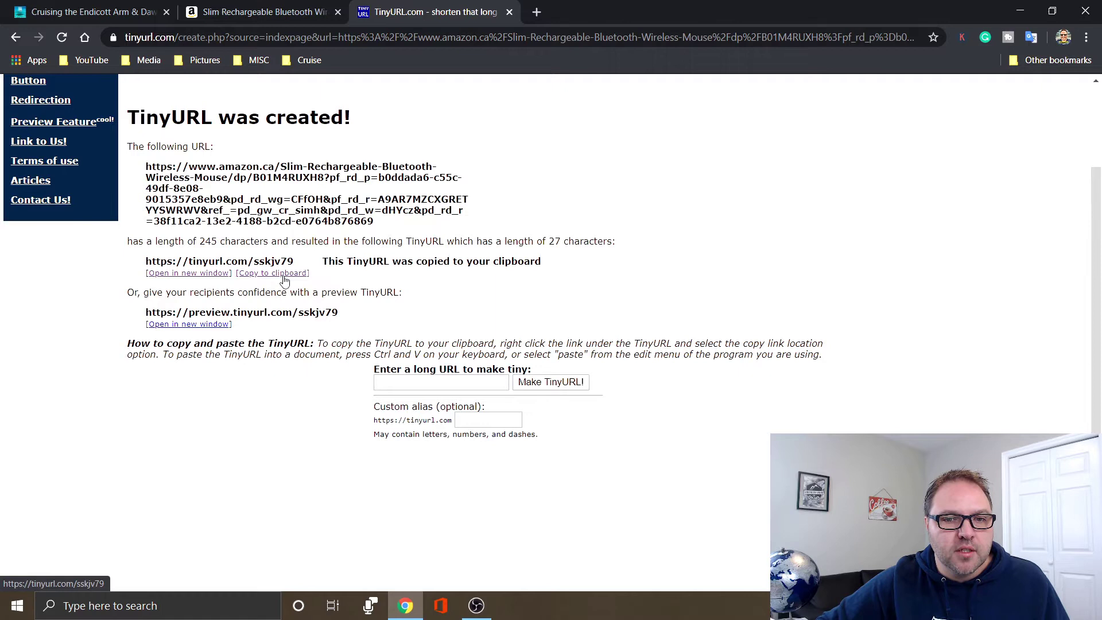
left_click(540, 13)
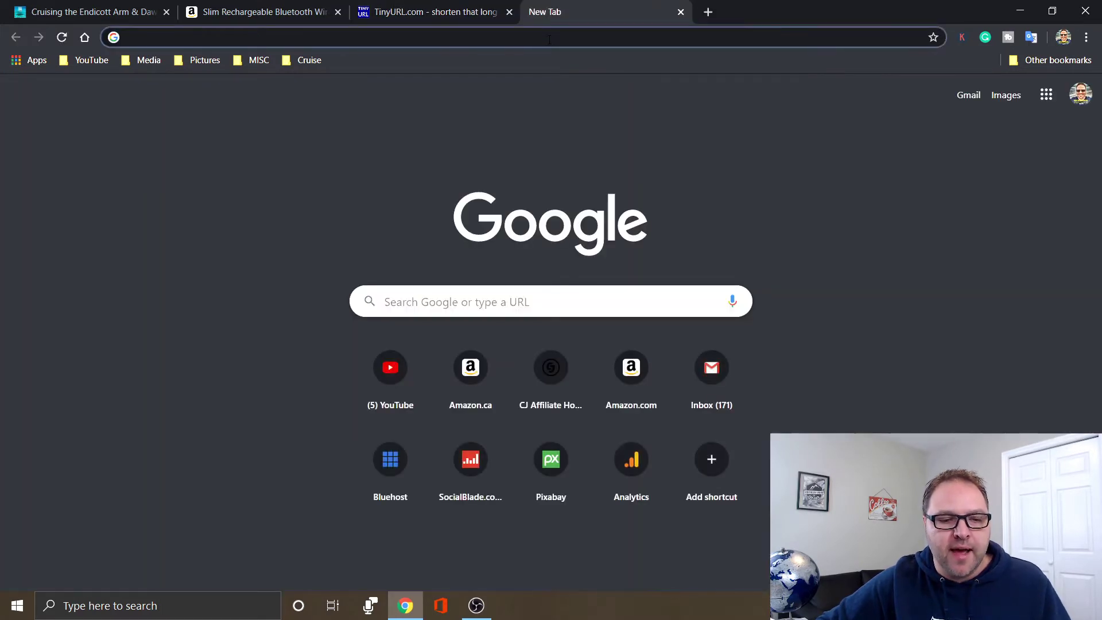
key("ctrl+v")
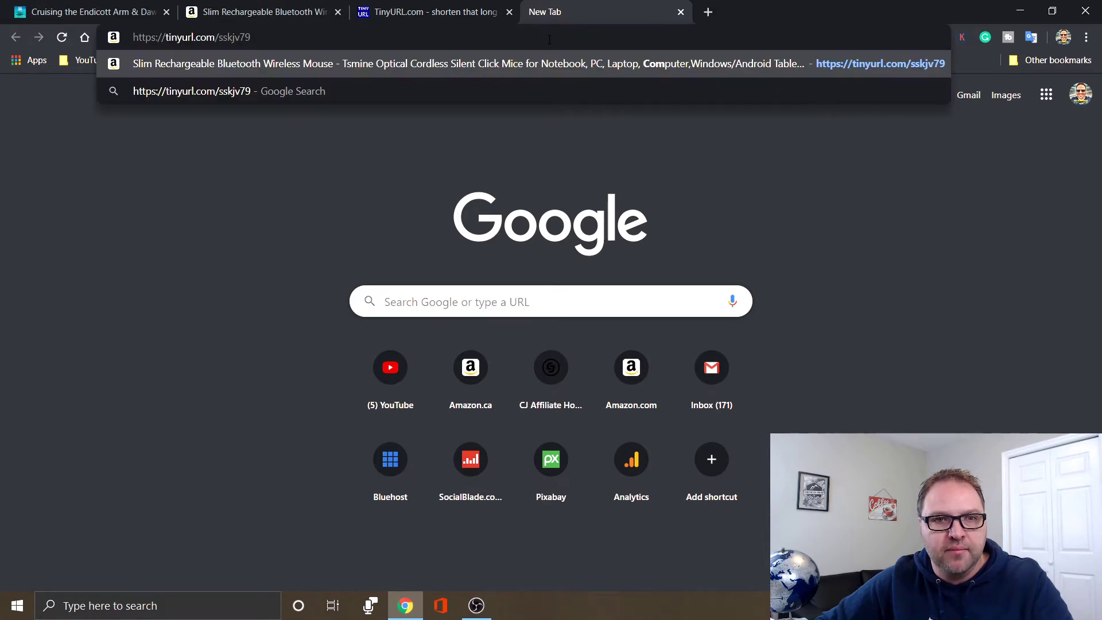
key("Return")
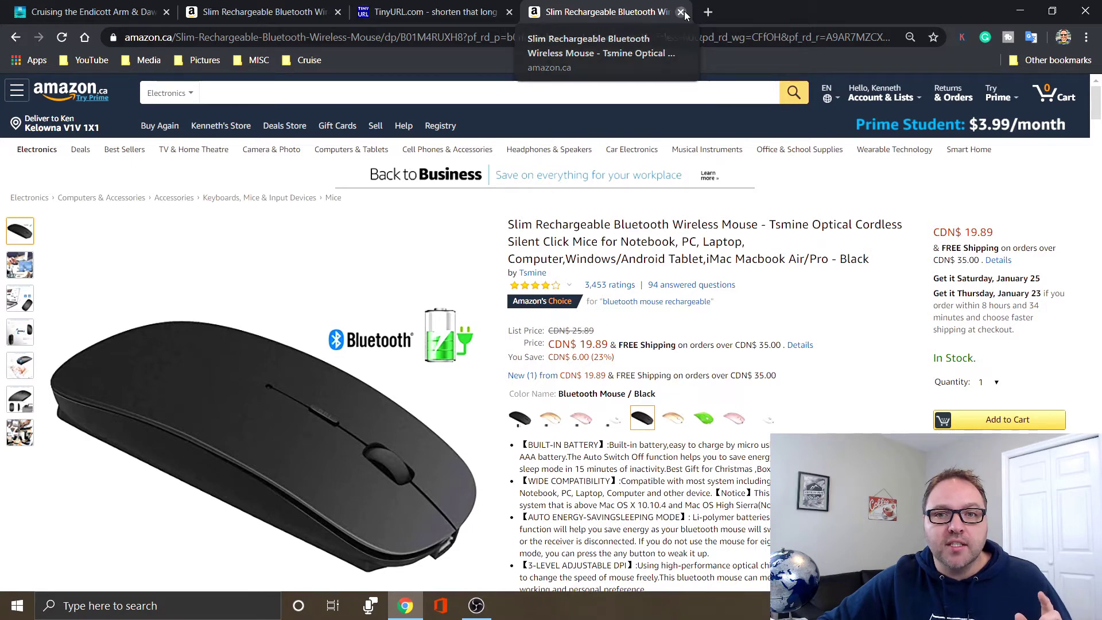
- Close the test tab and copy the Endicott Arm & Dawes Glacier blog post's full URL
left_click(681, 12)
left_click(114, 13)
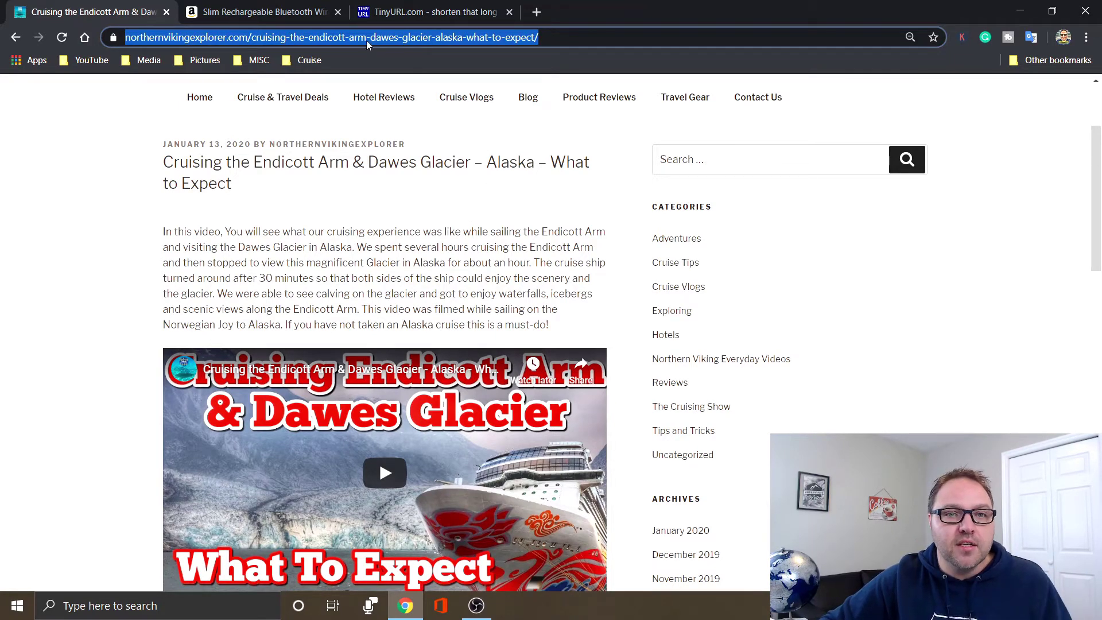
left_click(577, 35)
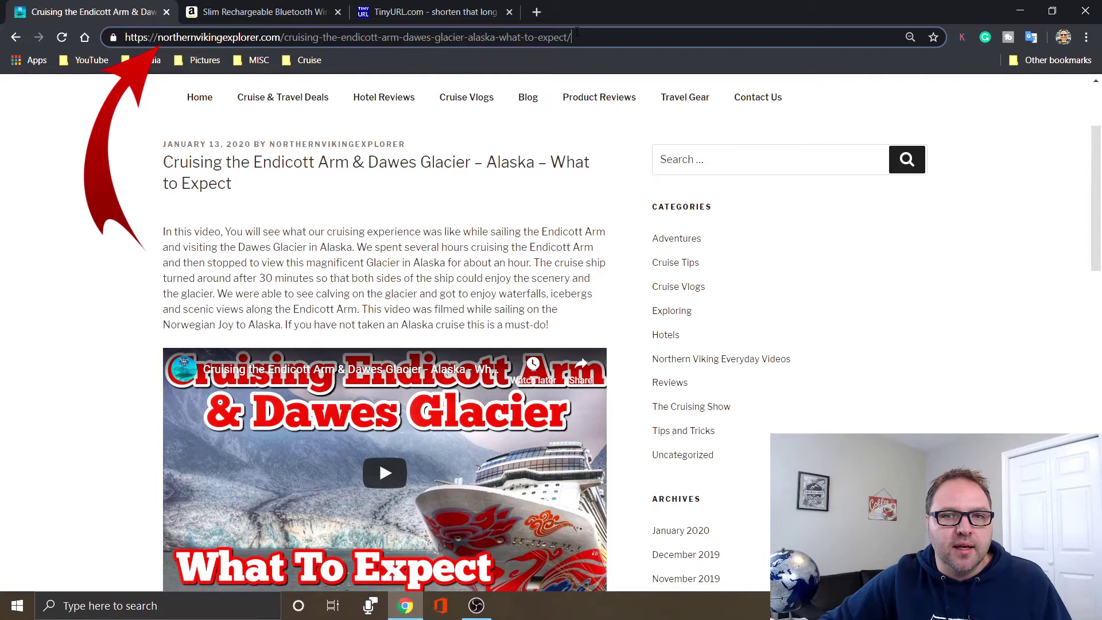
left_click_drag(593, 35, 124, 37)
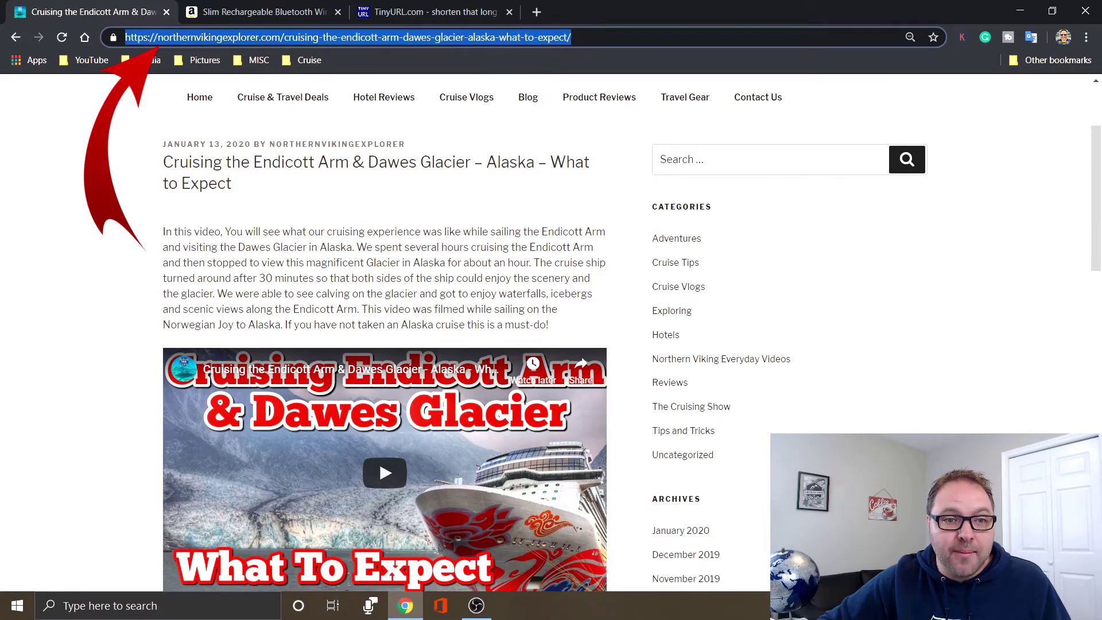
right_click(394, 43)
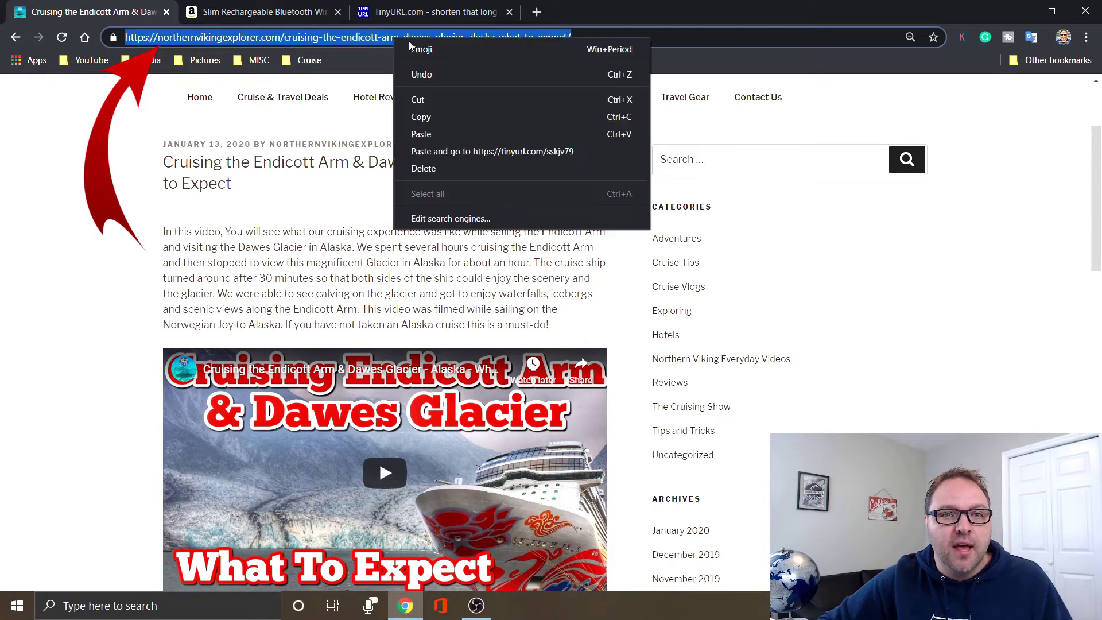
left_click(447, 116)
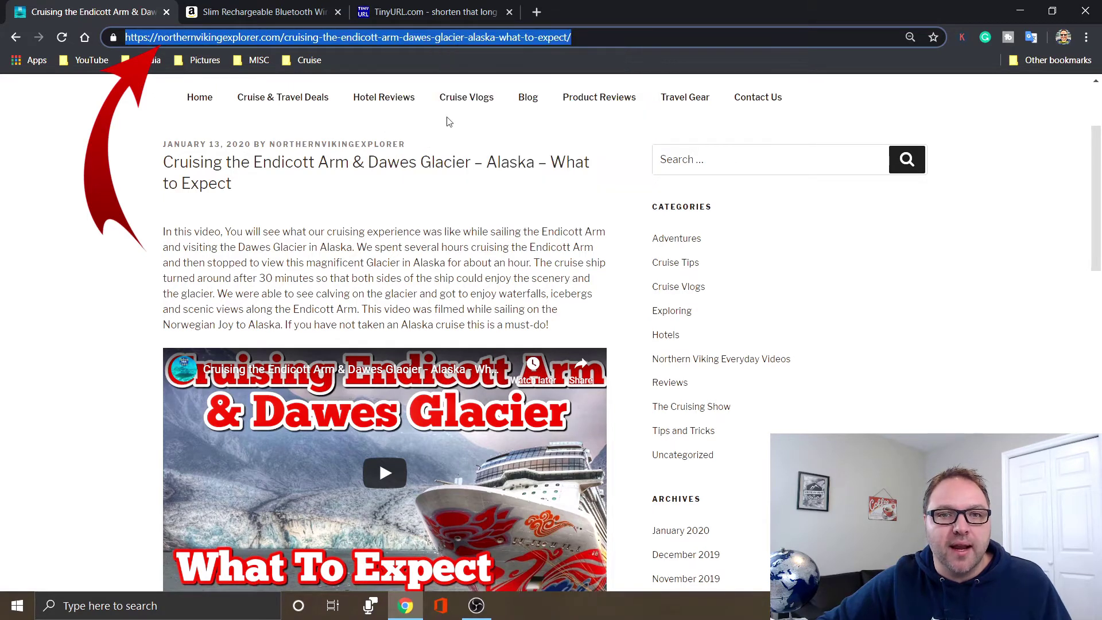
- Go from the TinyURL results page back to the TinyURL home page
left_click(430, 15)
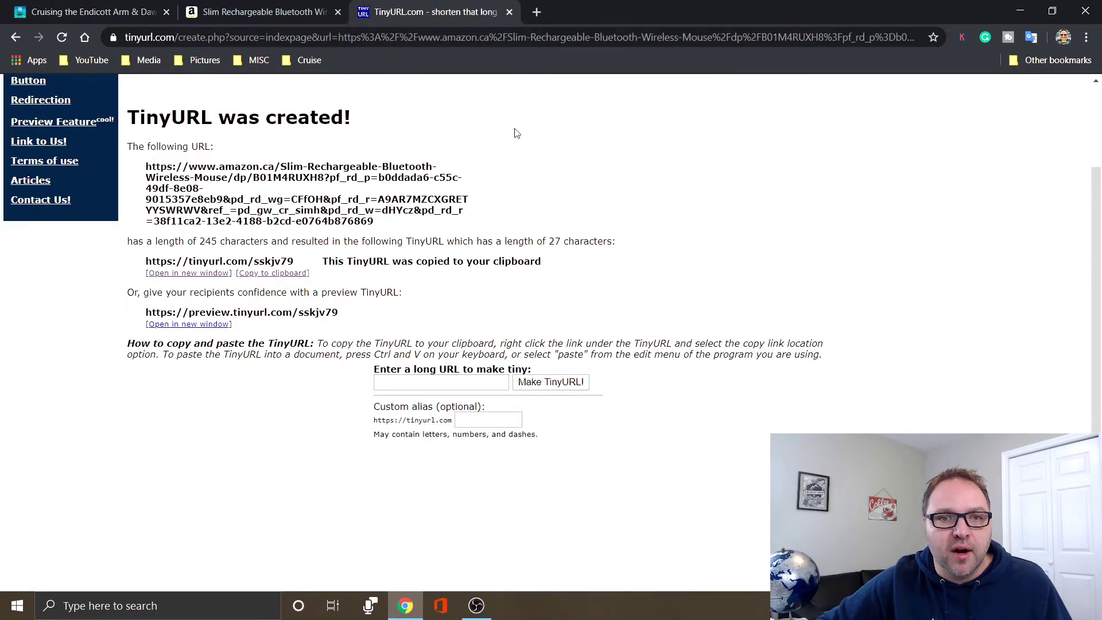
scroll(536, 180, "up", 3)
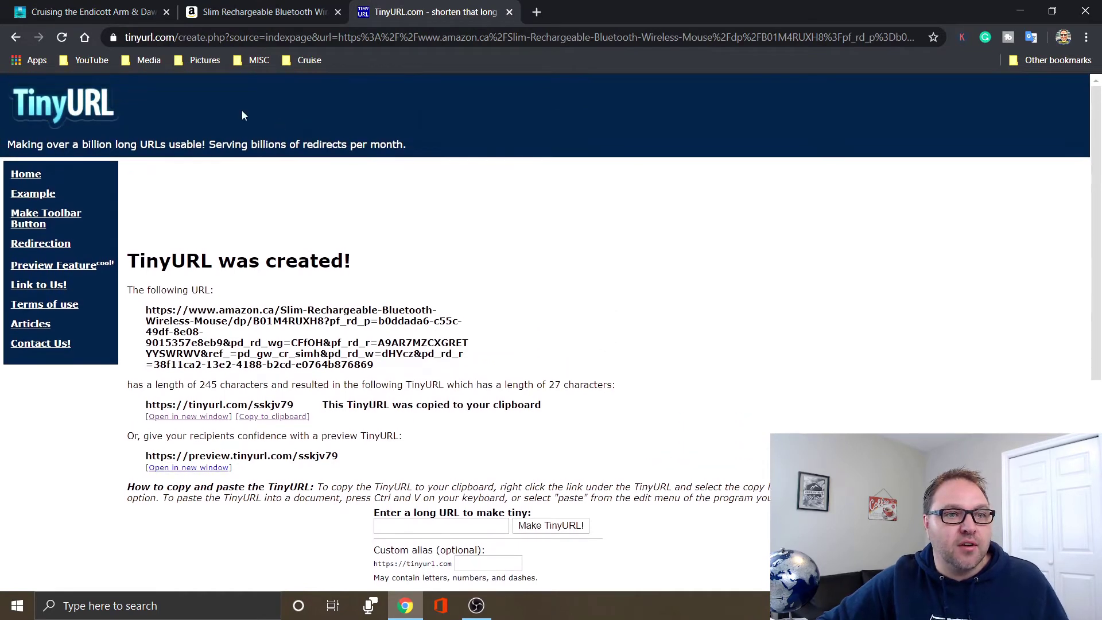
left_click(77, 109)
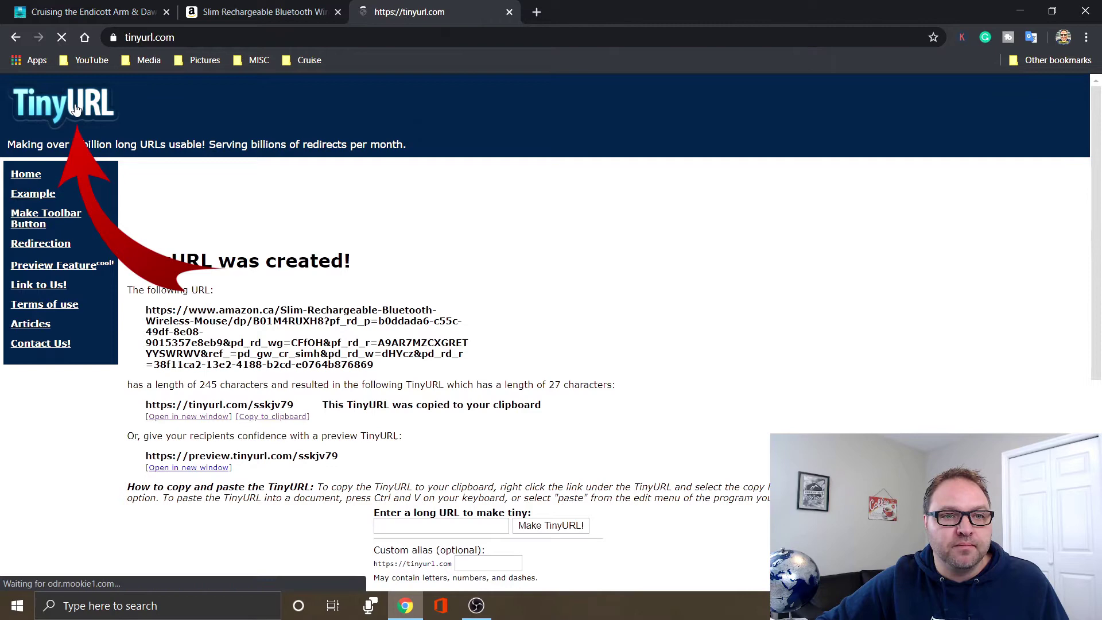
scroll(875, 170, "down", 1)
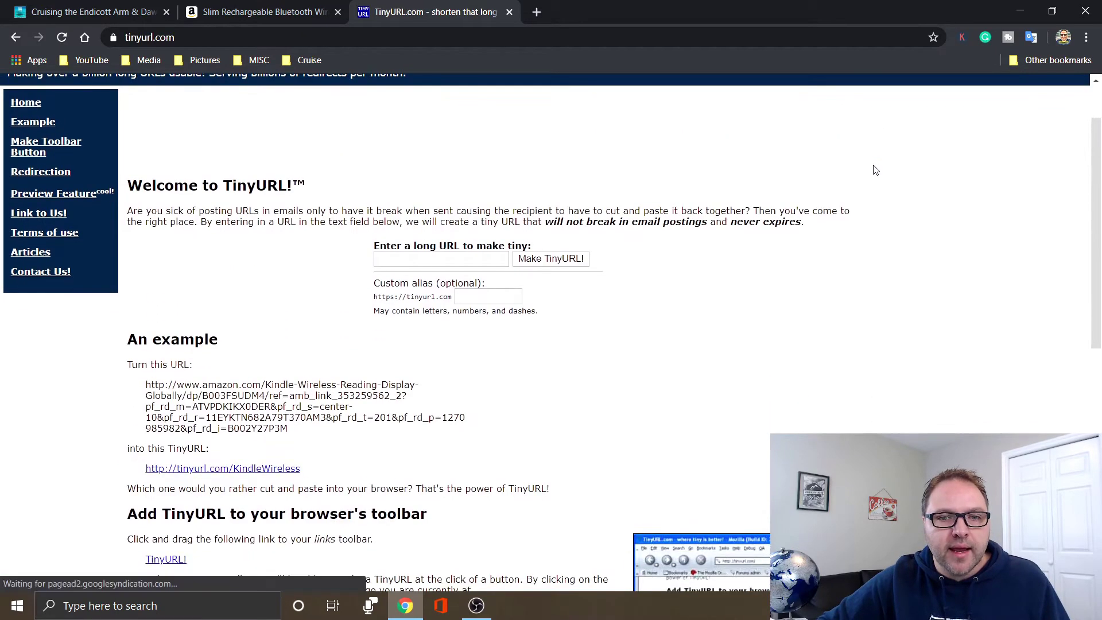
- Paste the blog post URL as the long URL and enter custom alias 'northernvikingcru'
left_click(456, 262)
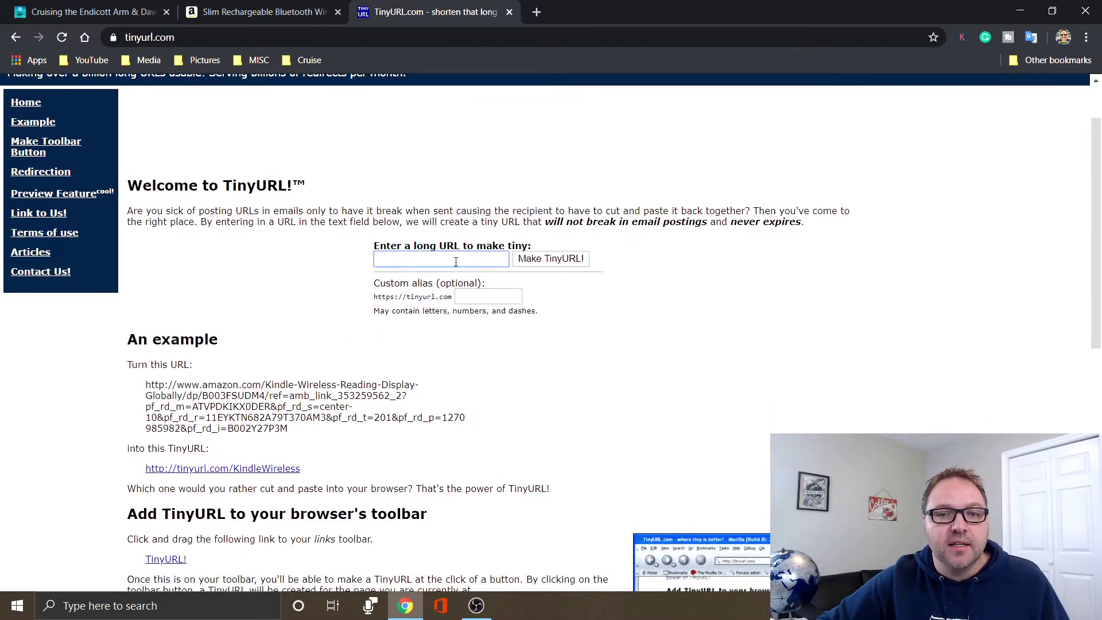
right_click(456, 262)
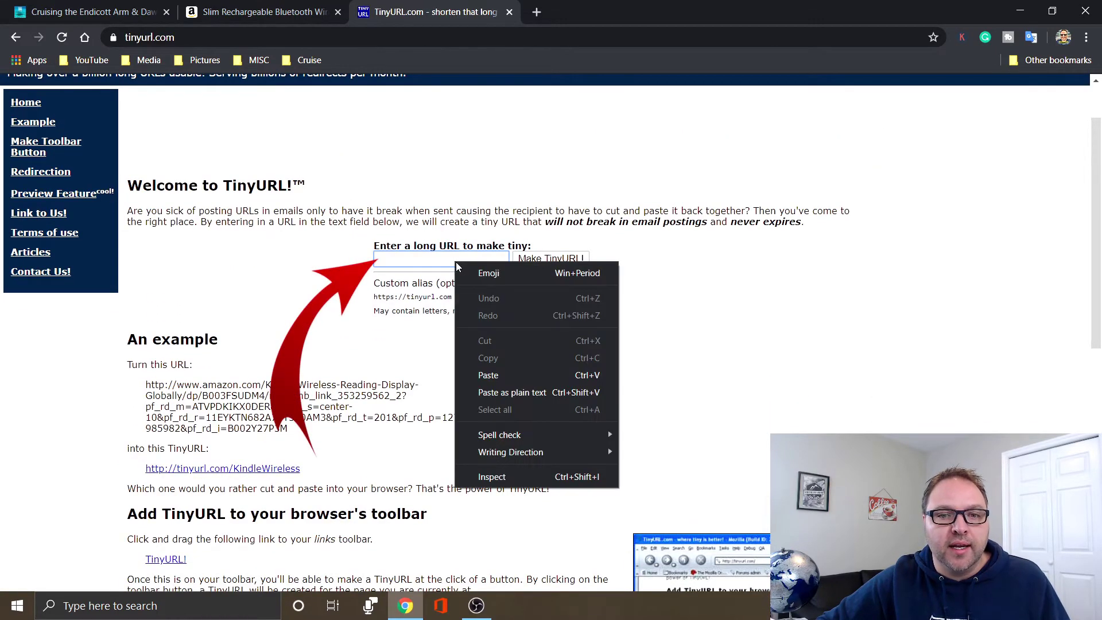
left_click(527, 374)
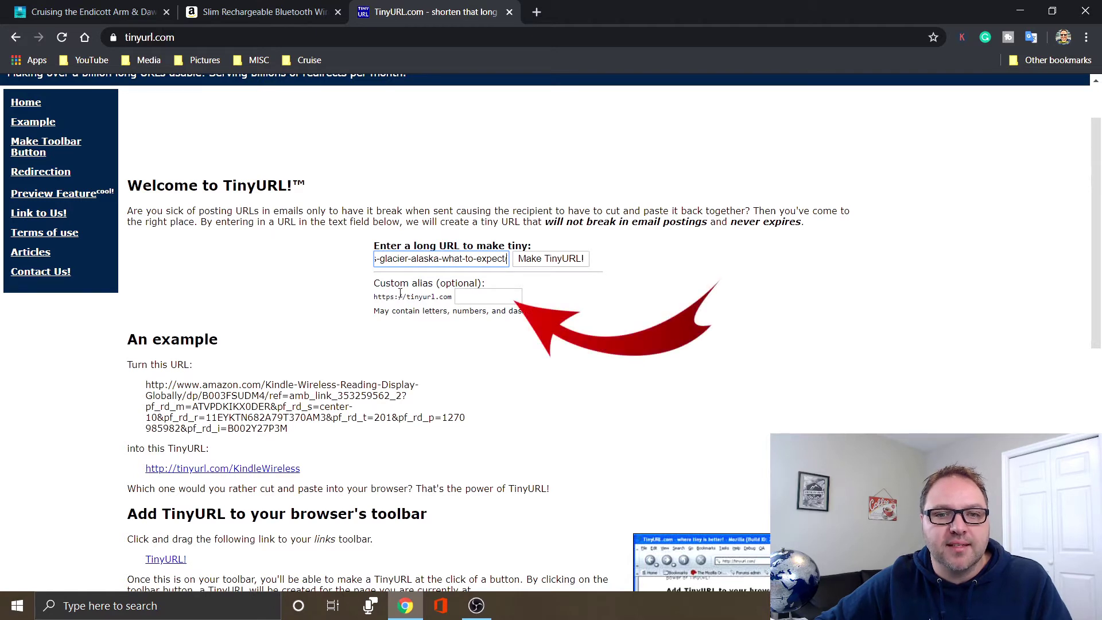
left_click(494, 298)
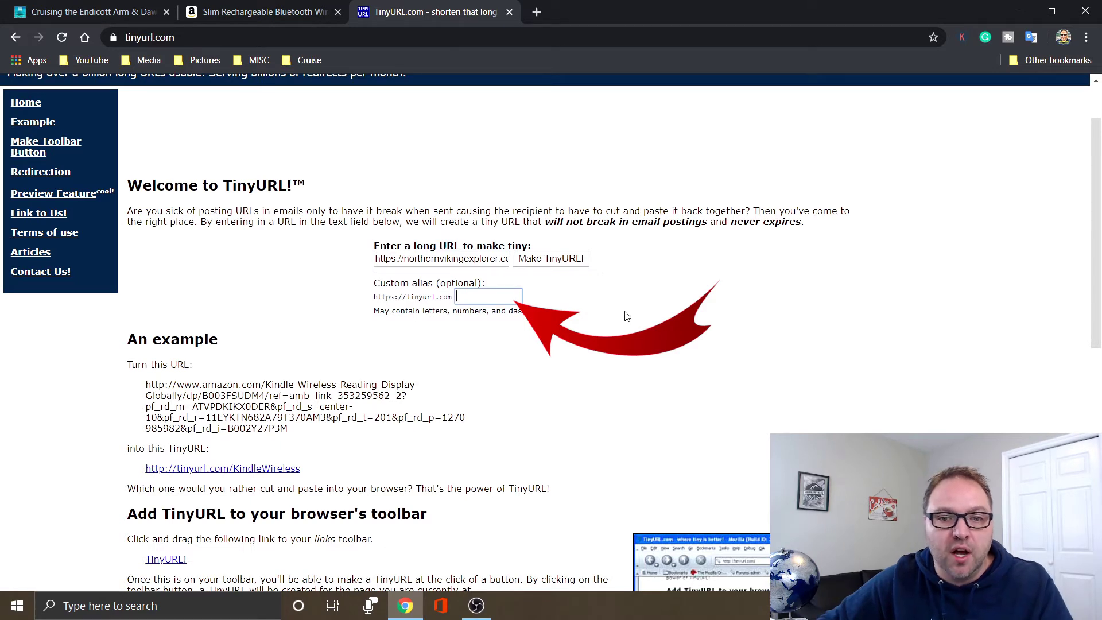
type("northernvik")
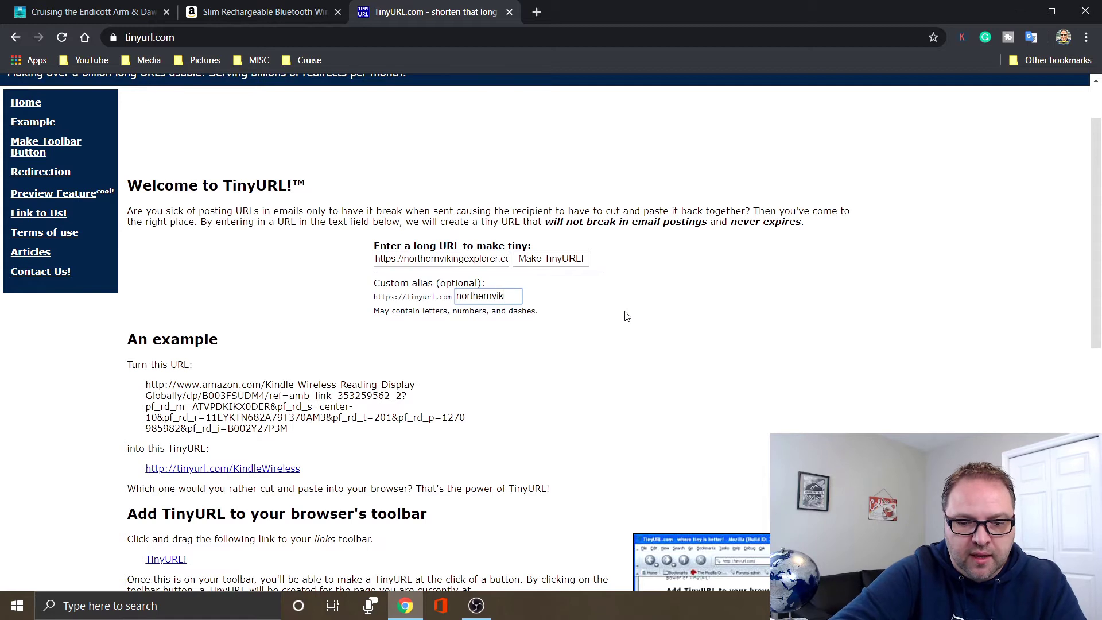
type("ingcruise")
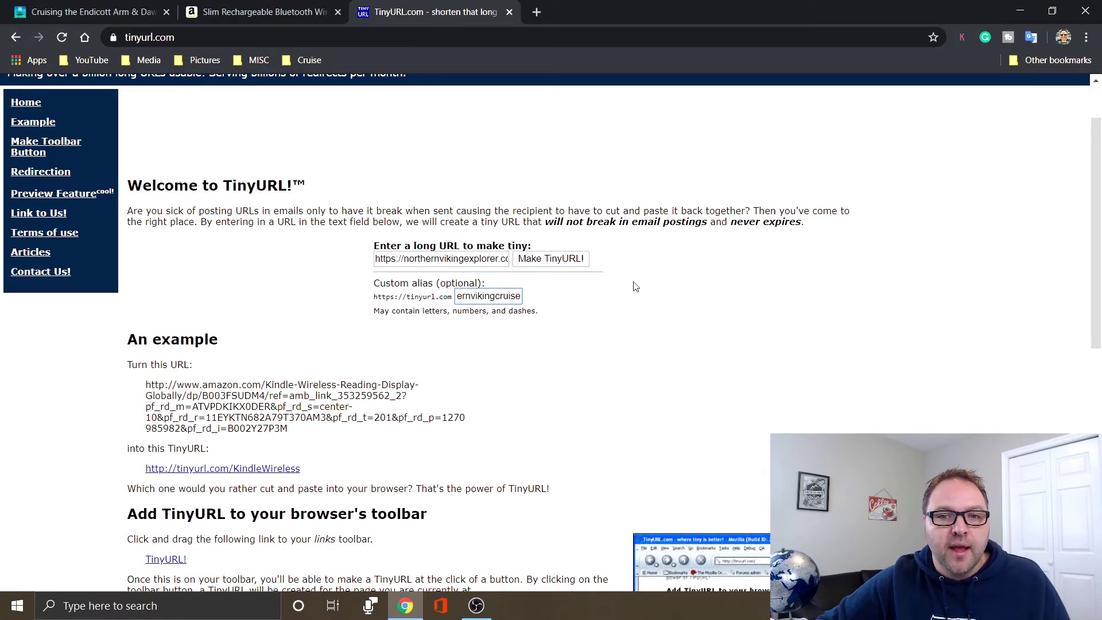
left_click(548, 259)
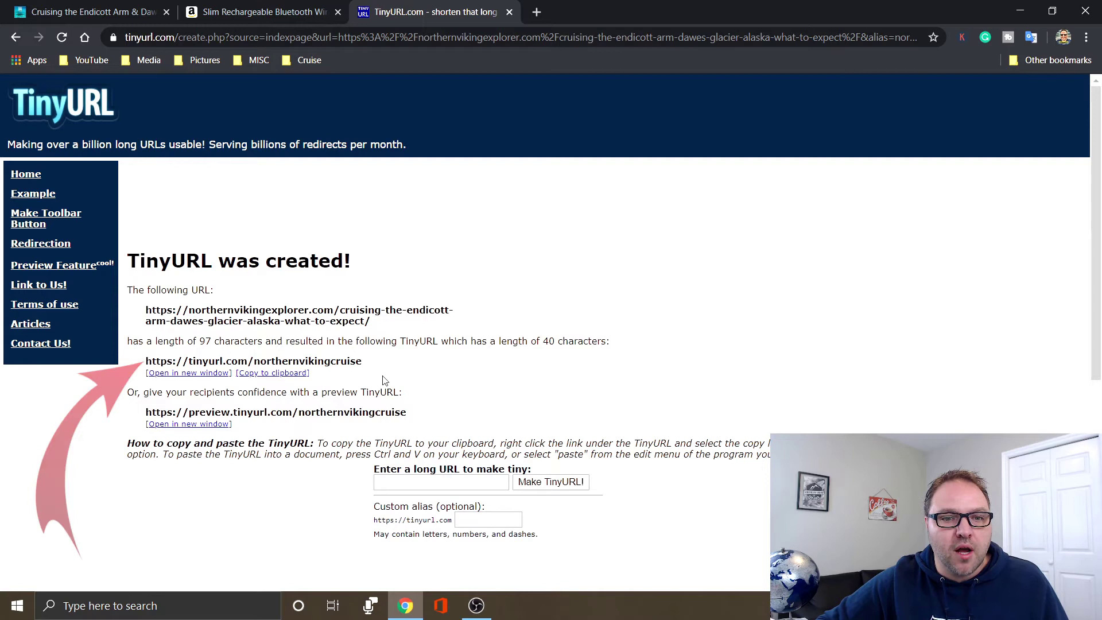
left_click(293, 374)
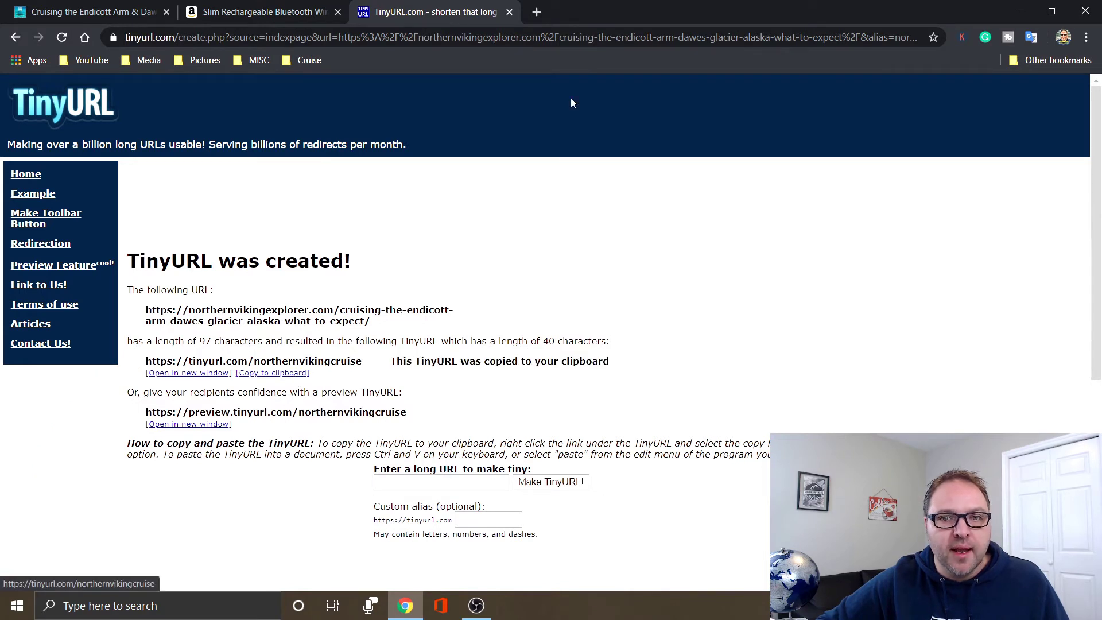
- Open tinyurl.com/northernvikingcruise in a new tab, verify the Endicott Arm article loads, then return to TinyURL
left_click(541, 14)
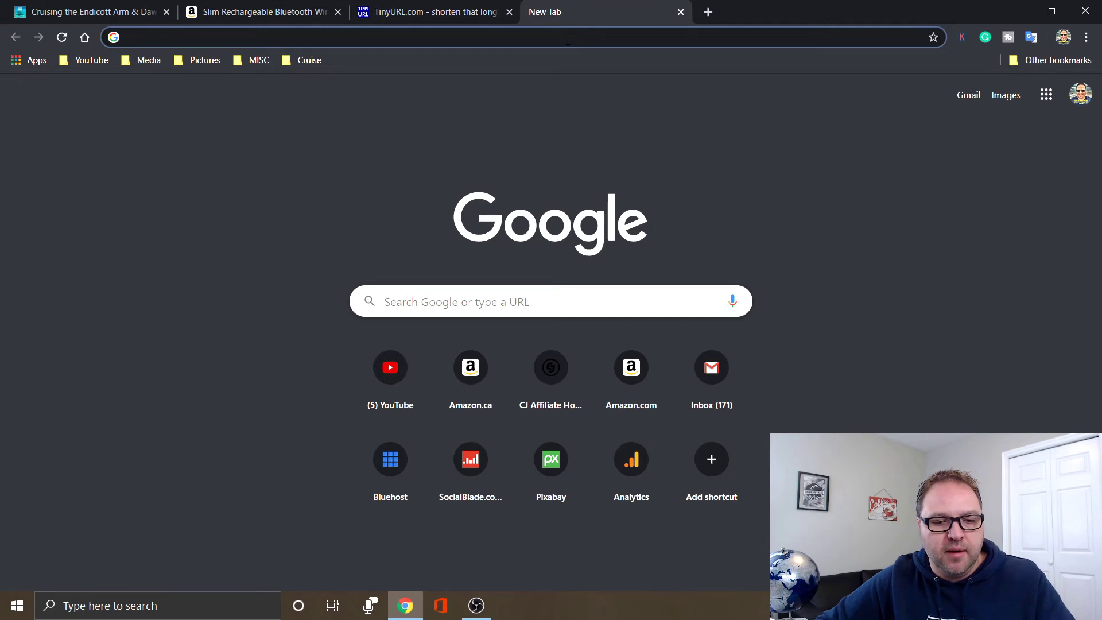
key("ctrl+v")
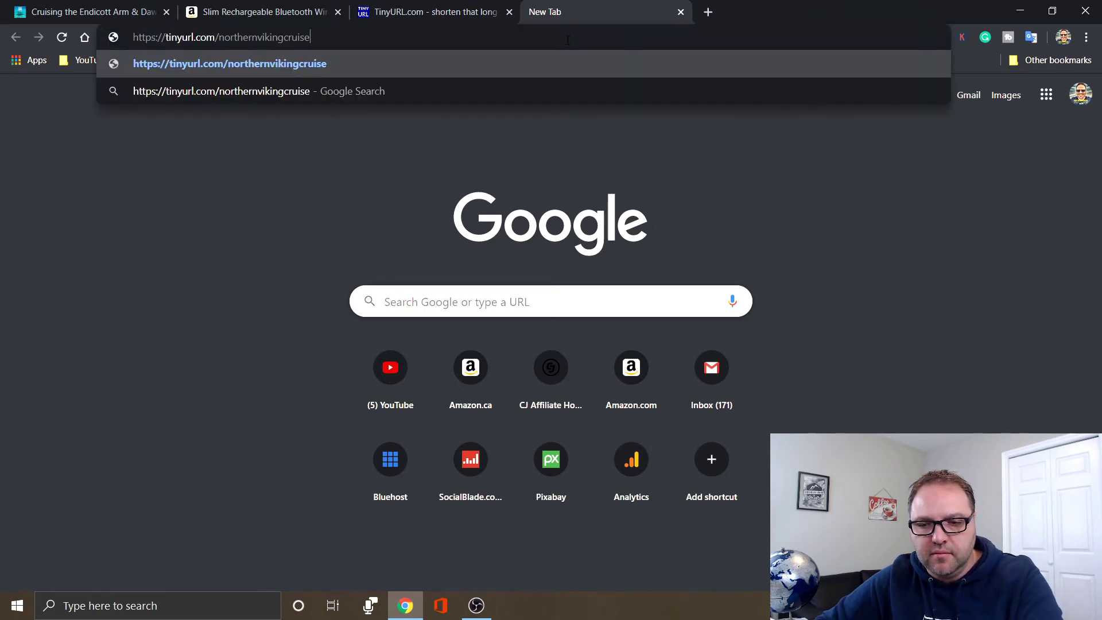
key("Return")
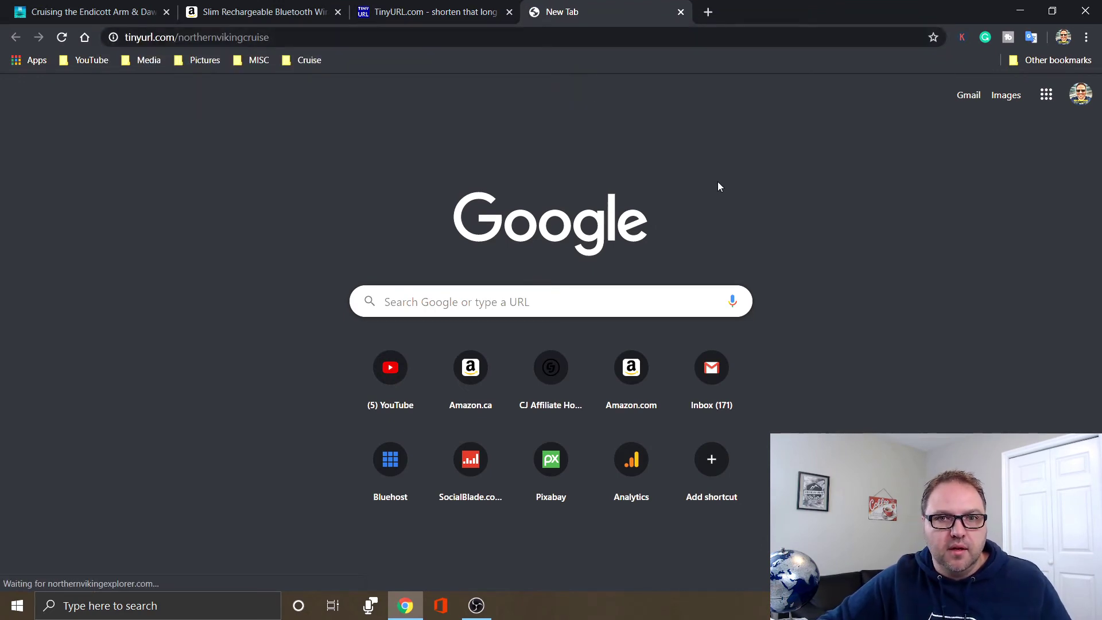
left_click_drag(323, 37, 571, 37)
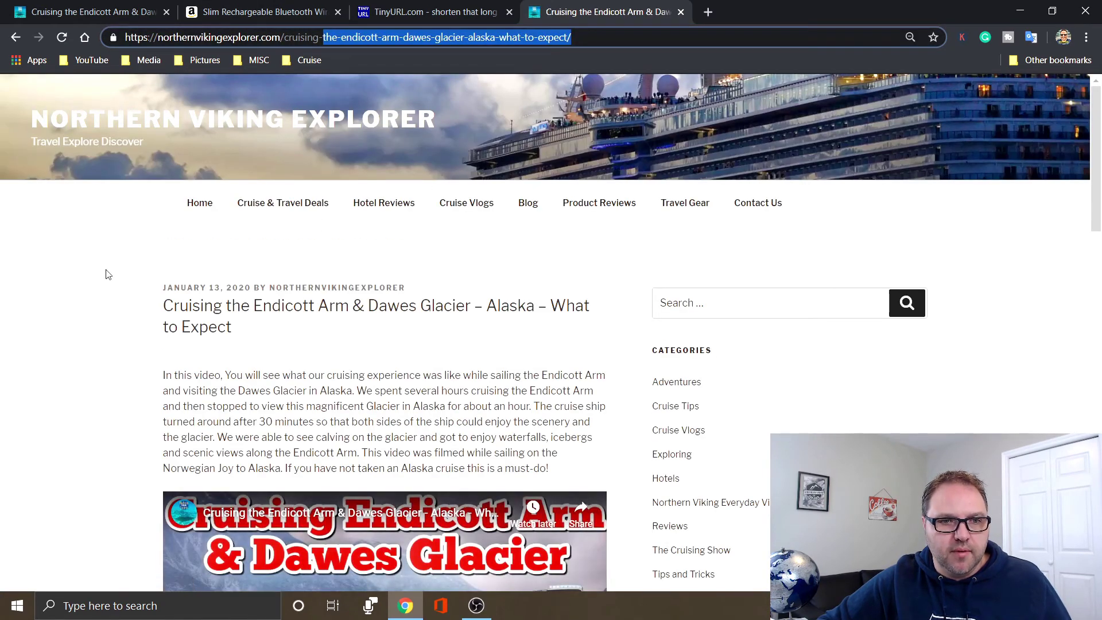
scroll(180, 251, "down", 5)
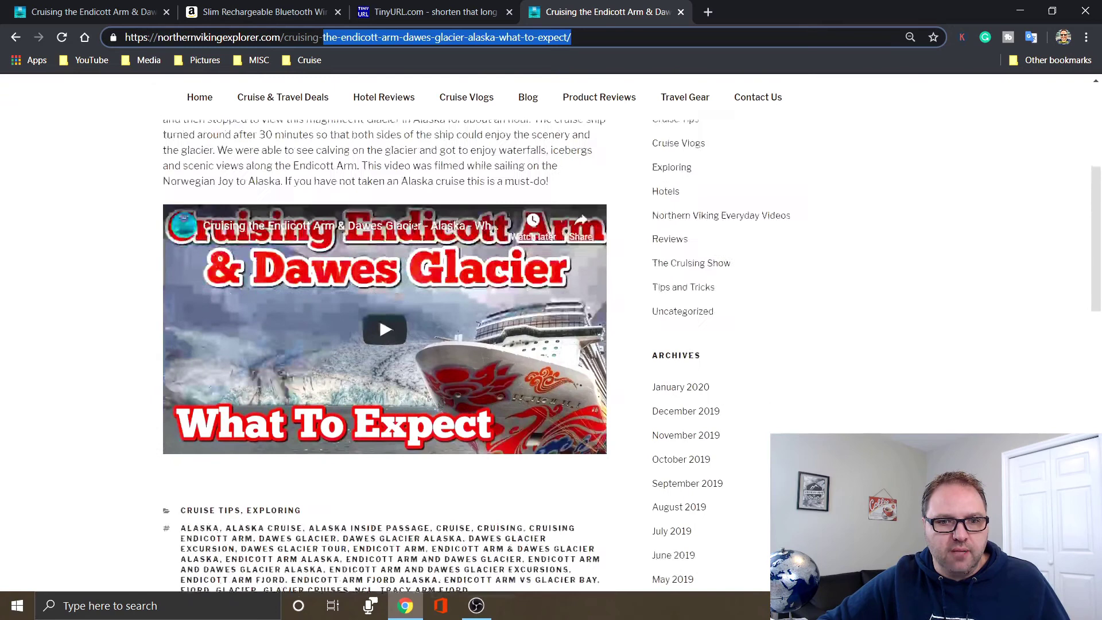
scroll(413, 228, "up", 5)
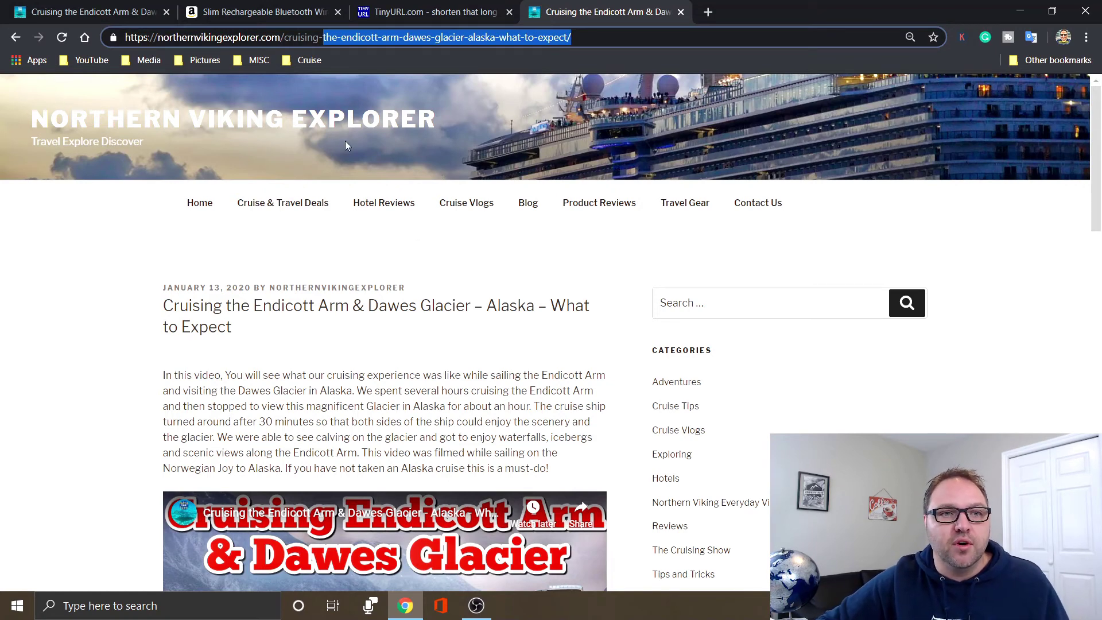
left_click(428, 11)
- Reload the TinyURL home page from its logo so the long-URL form is blank
left_click(82, 118)
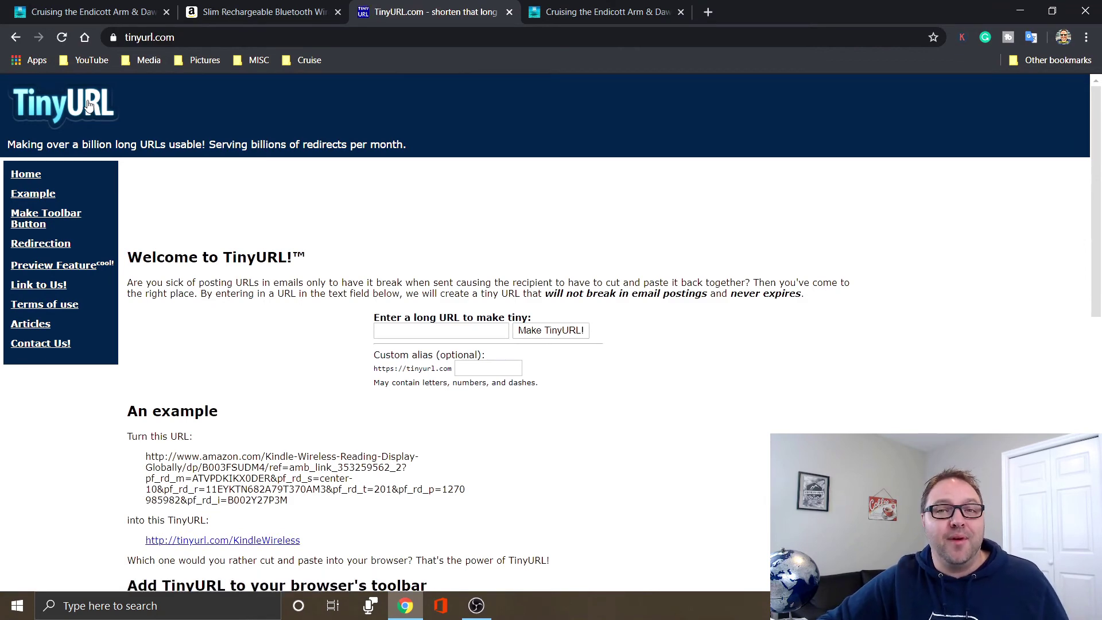
left_click(88, 105)
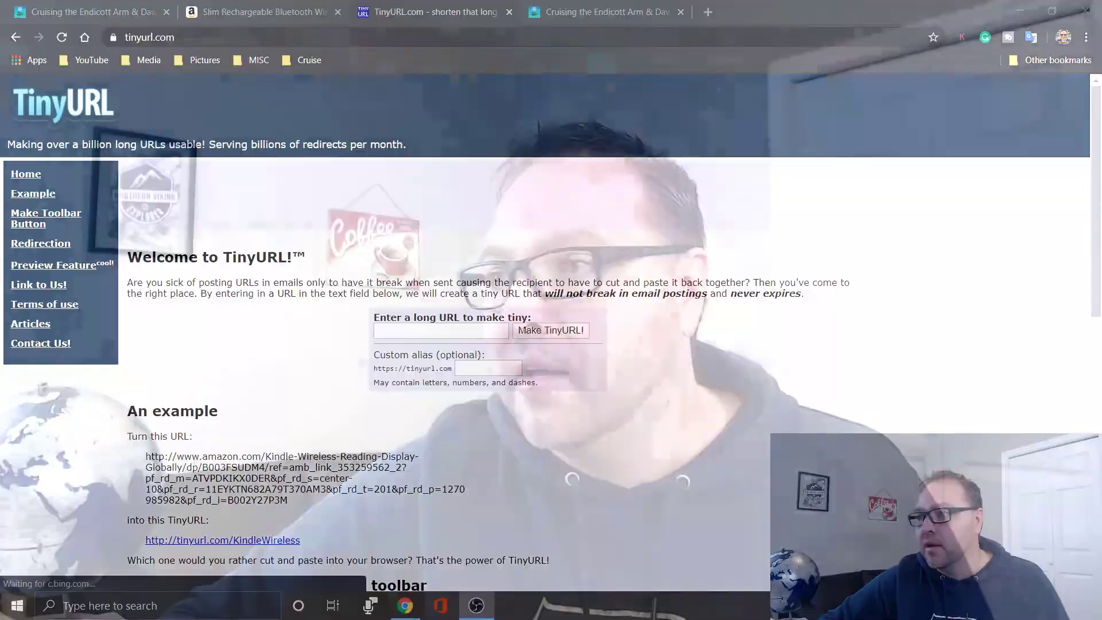